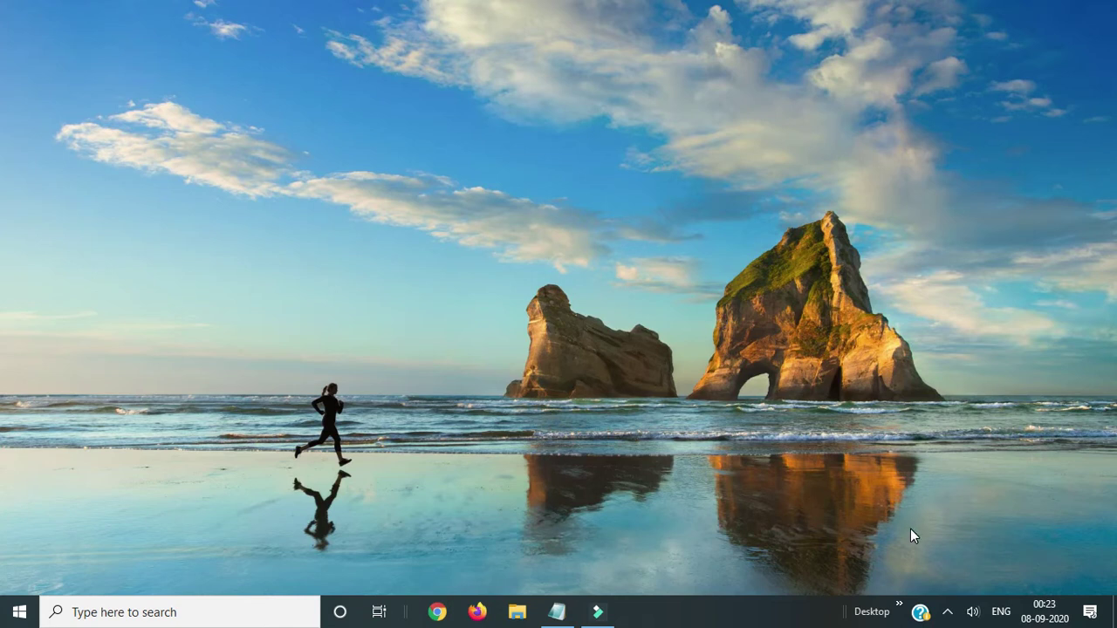
Expand the hidden tray icons to check that the EPSON L3110 Series utility icon is there.
click(948, 612)
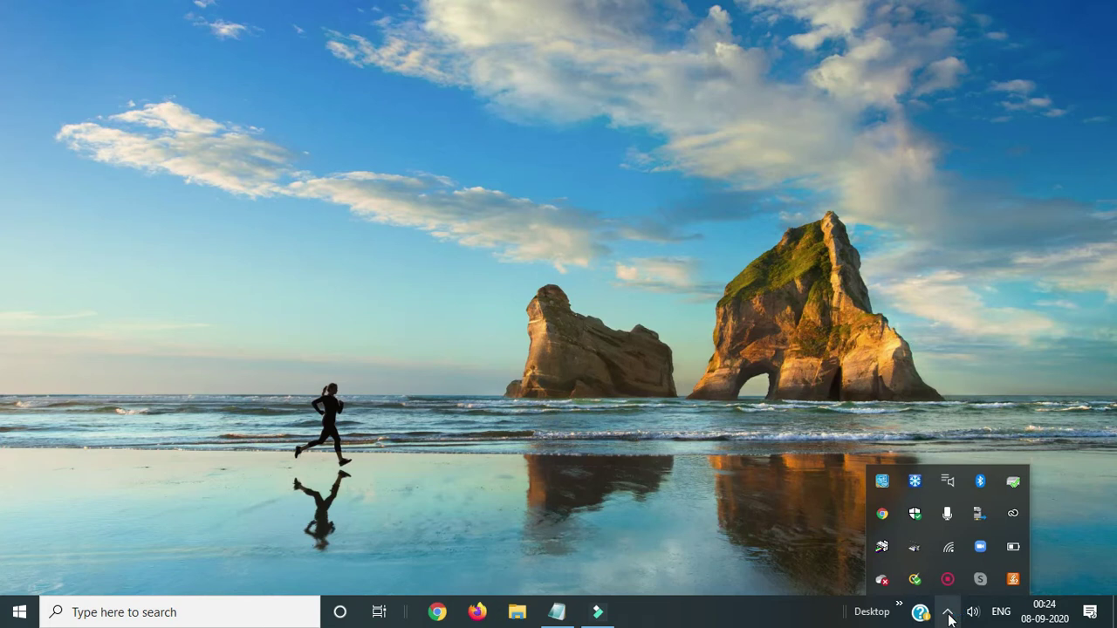
click(949, 616)
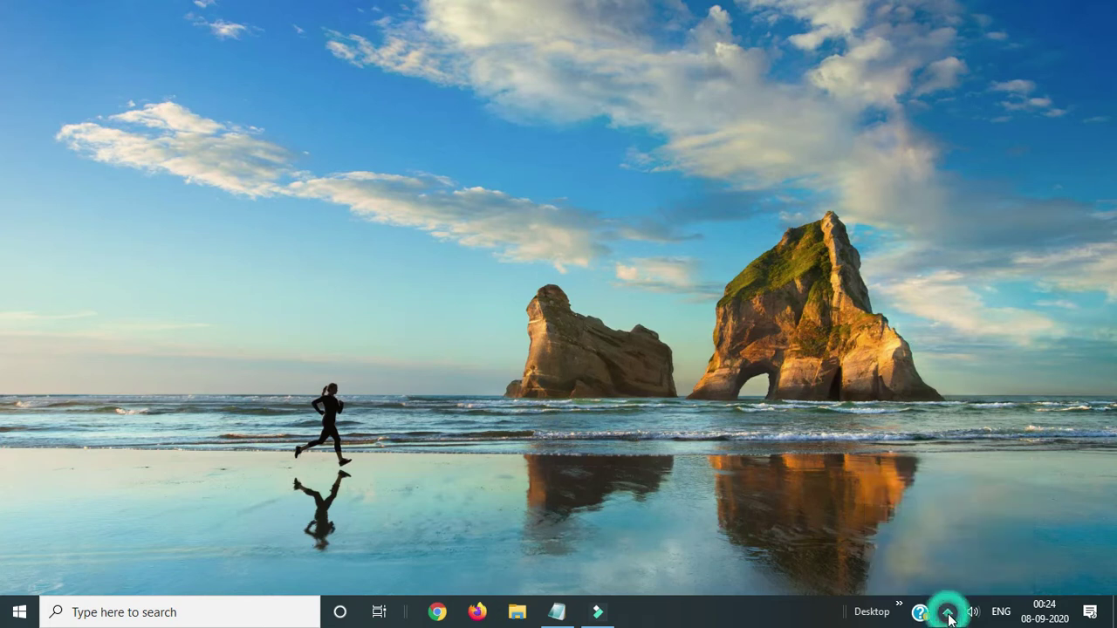
click(948, 616)
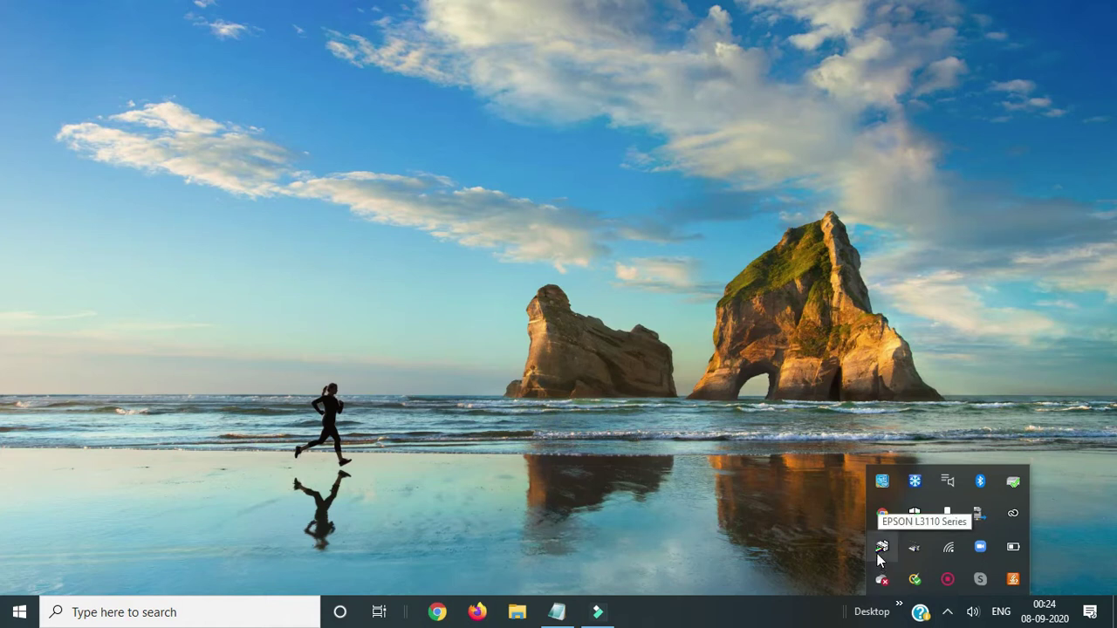
Open Control Panel with the Run command 'control' and search its settings for 'add'.
click(621, 346)
key(super+r)
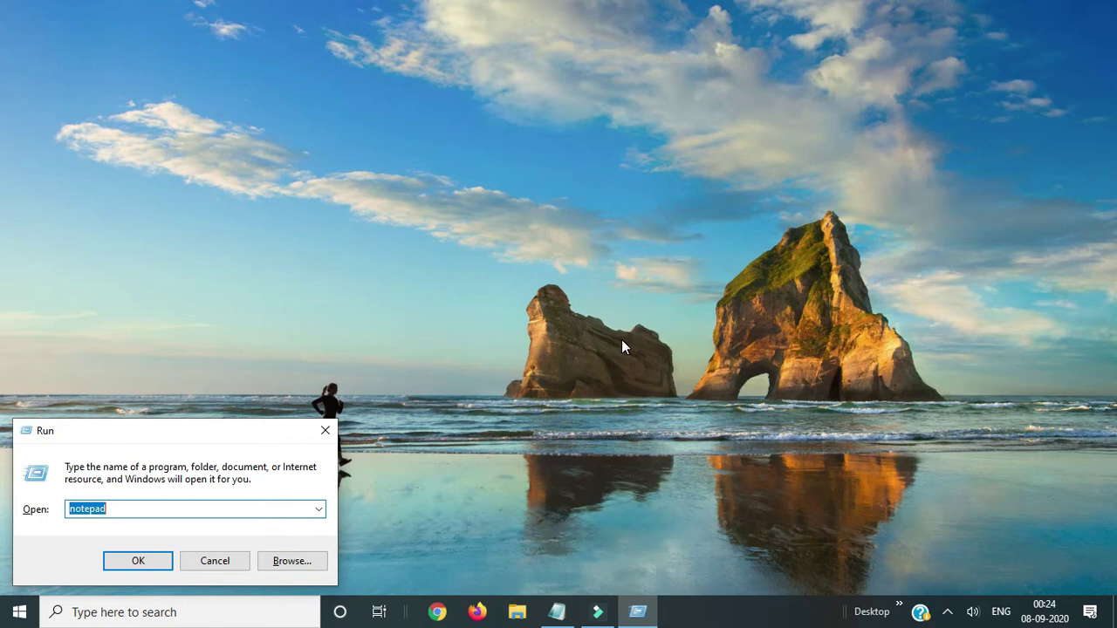
text(control)
key(Return)
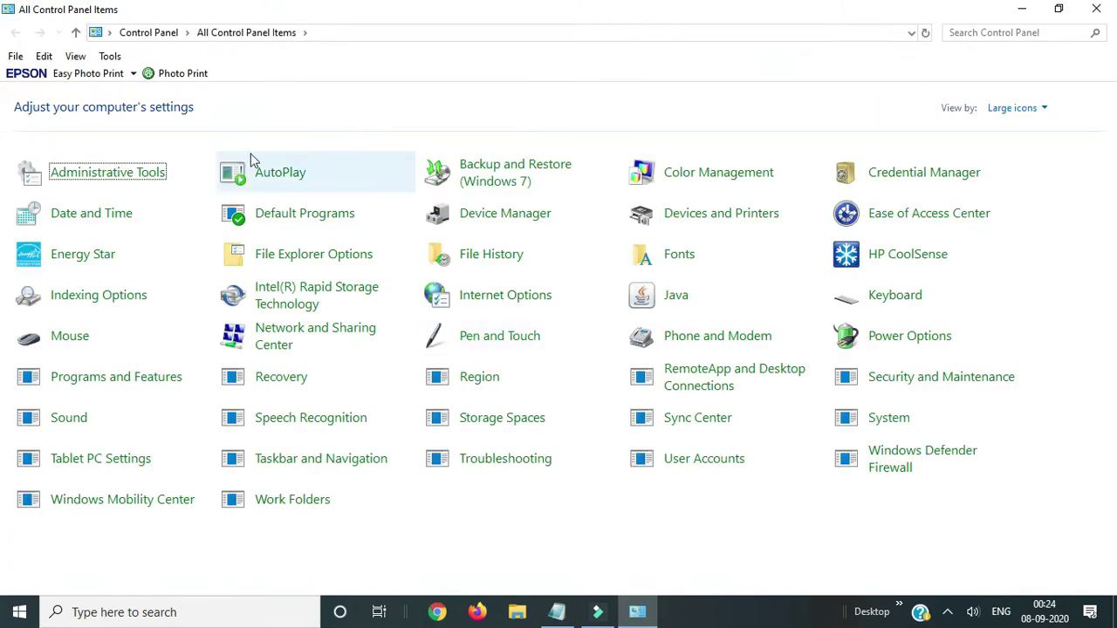
click(967, 33)
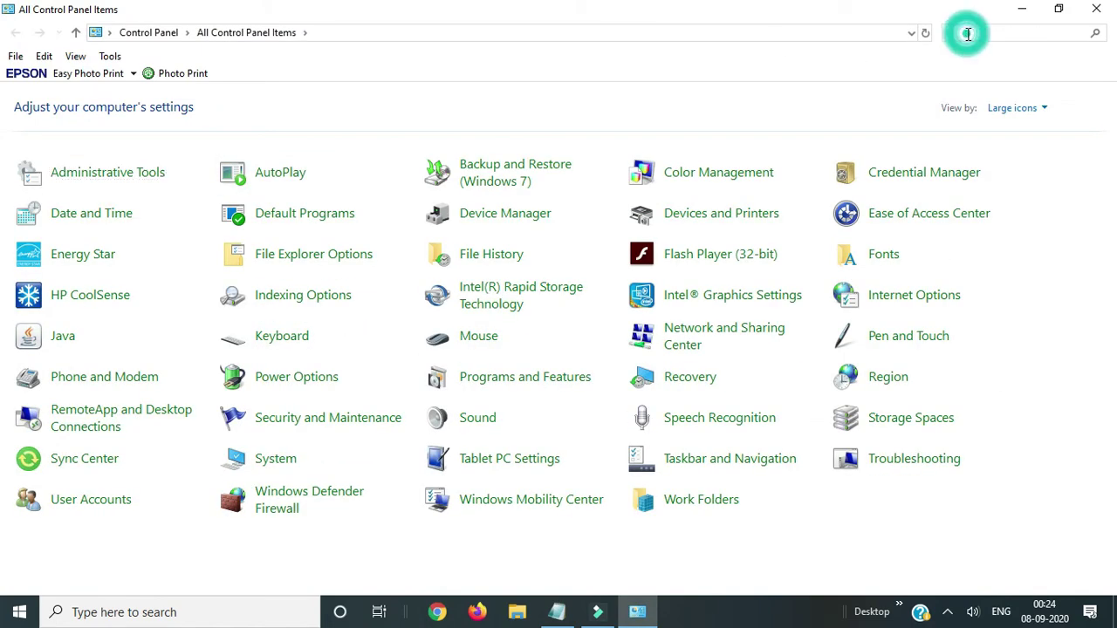
text(add)
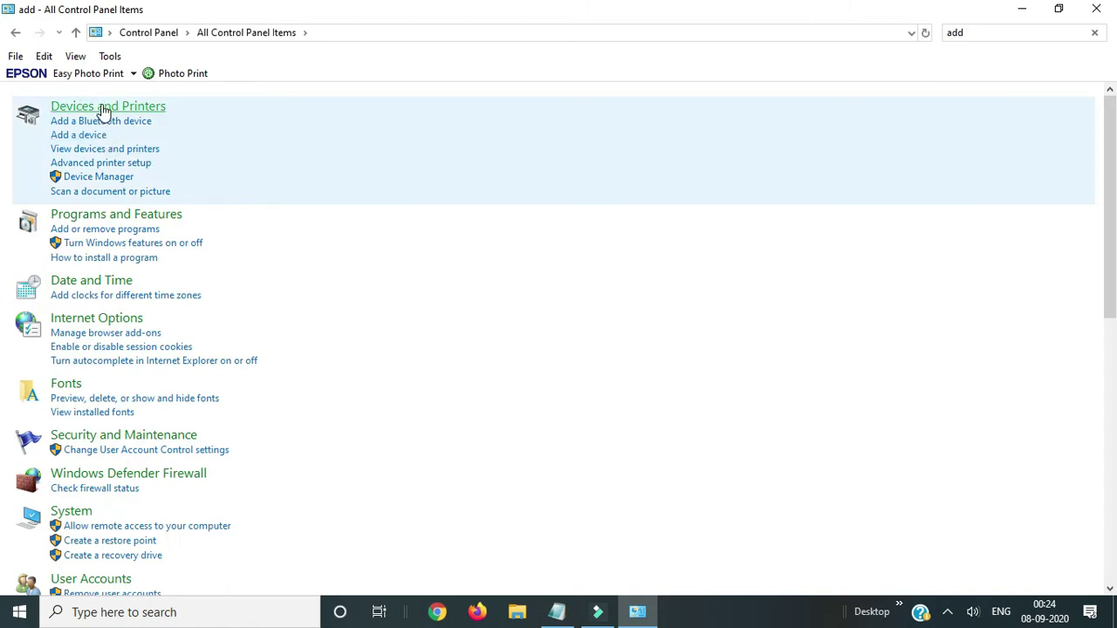
Go to View devices and printers and select the EPSON L3110 Series printer to see its details.
click(103, 151)
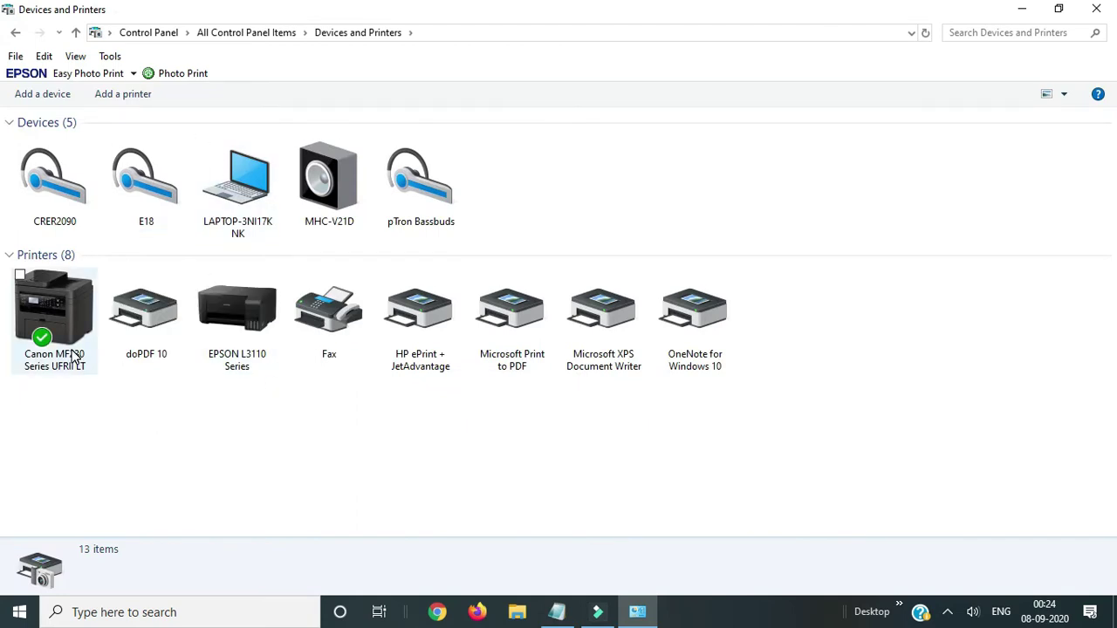
click(253, 345)
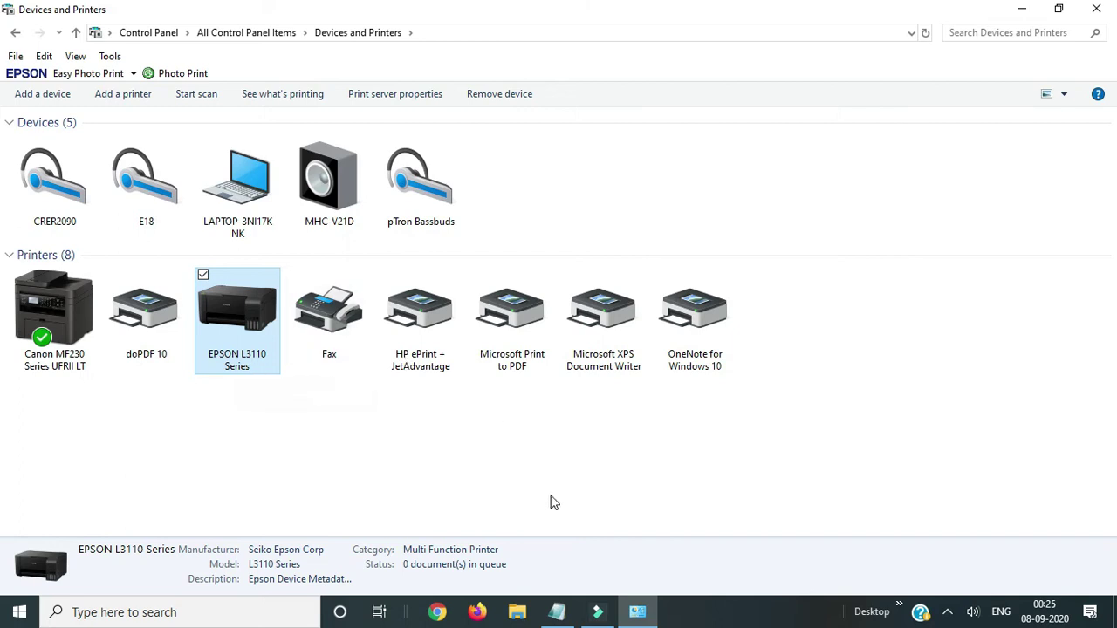
Launch Firefox and Google 'epson printer drivers l3110 printer drivers download' from the suggestions.
click(478, 613)
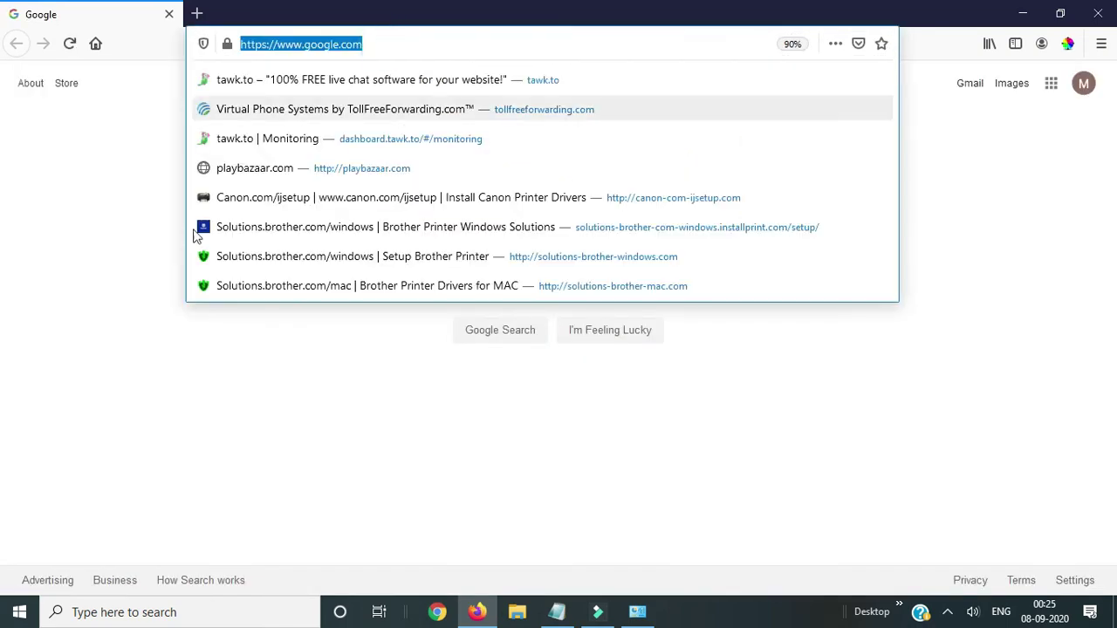
click(145, 266)
click(396, 288)
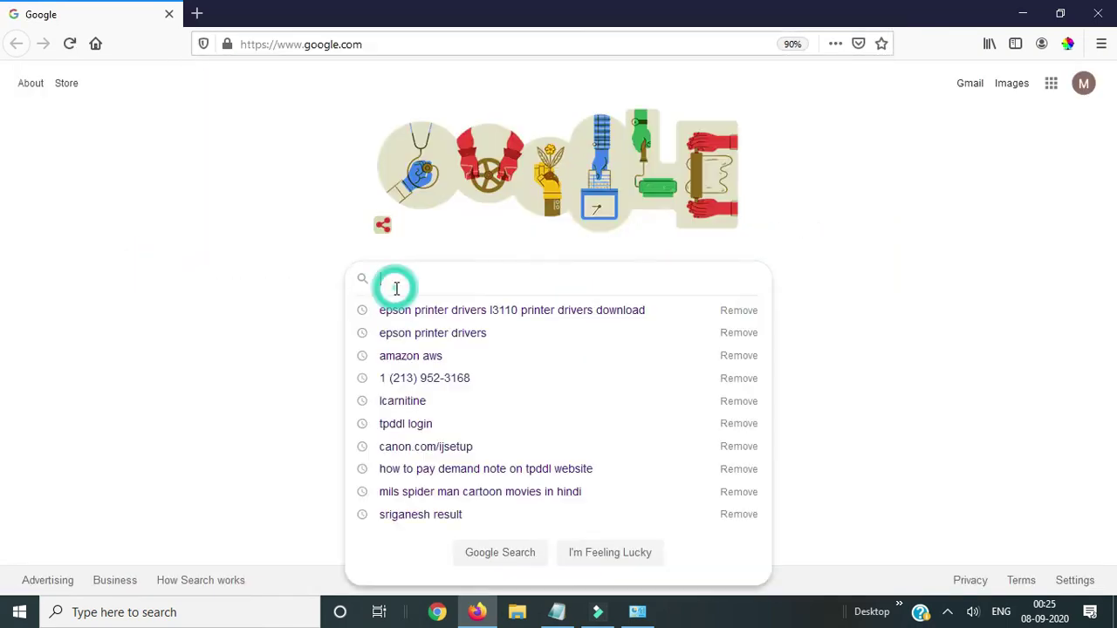
text(epso)
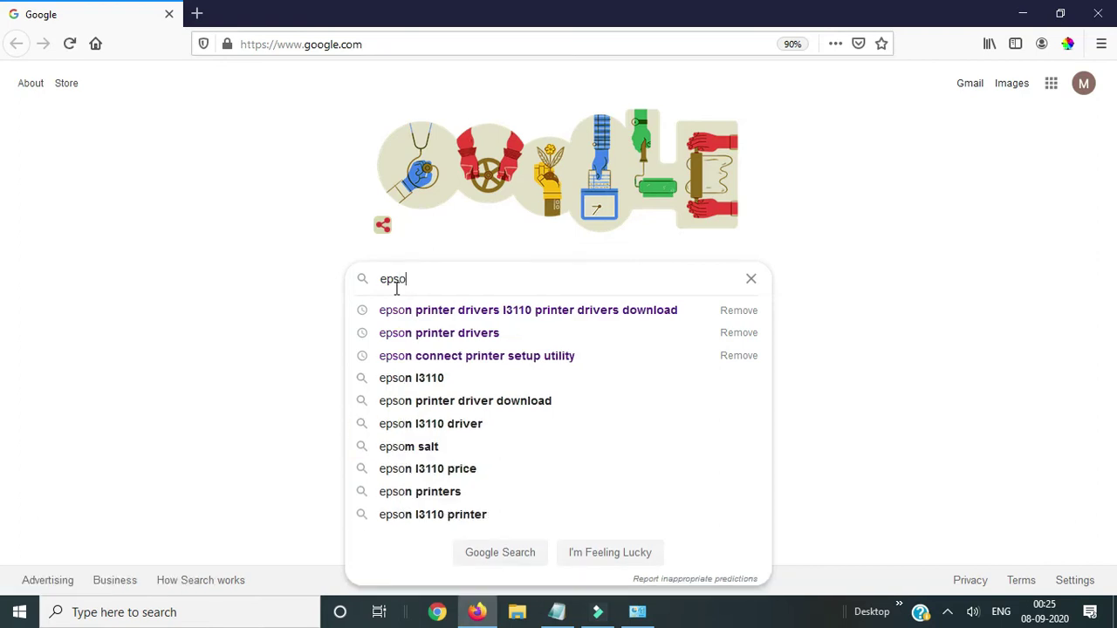
key(Down)
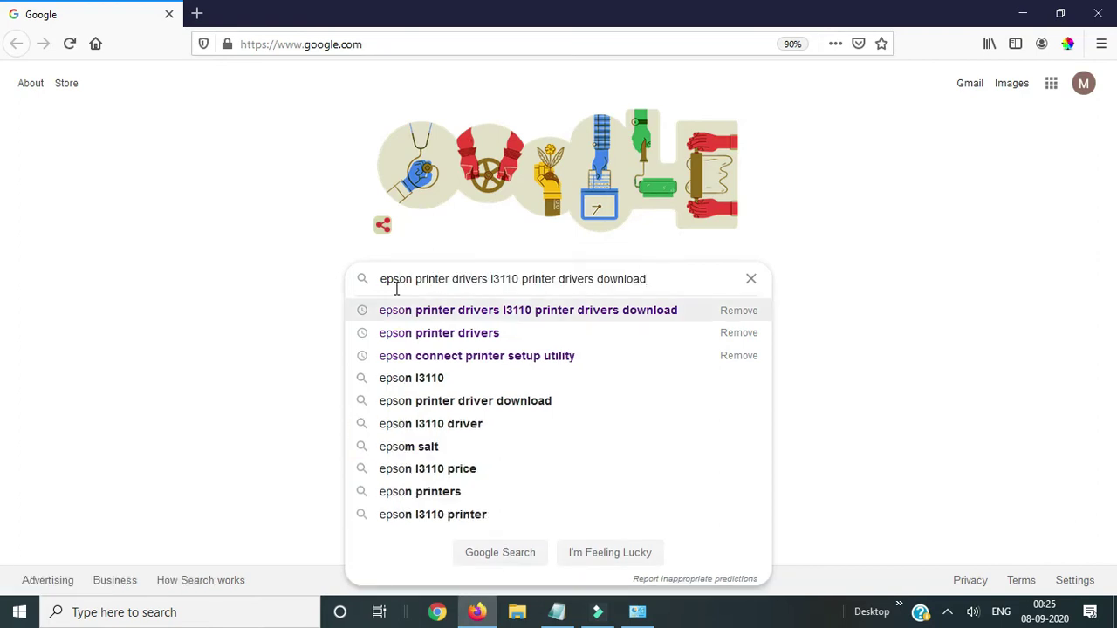
key(Return)
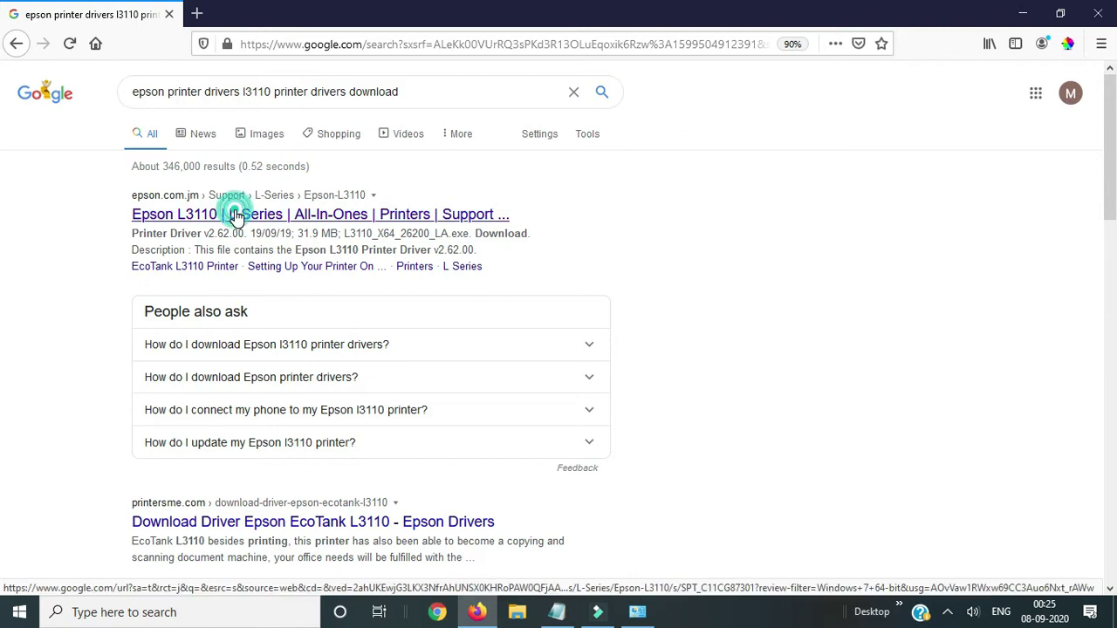
Open the epson.com.jm L3110 support page and set the download OS to Windows 10 64-bit (detected).
click(235, 216)
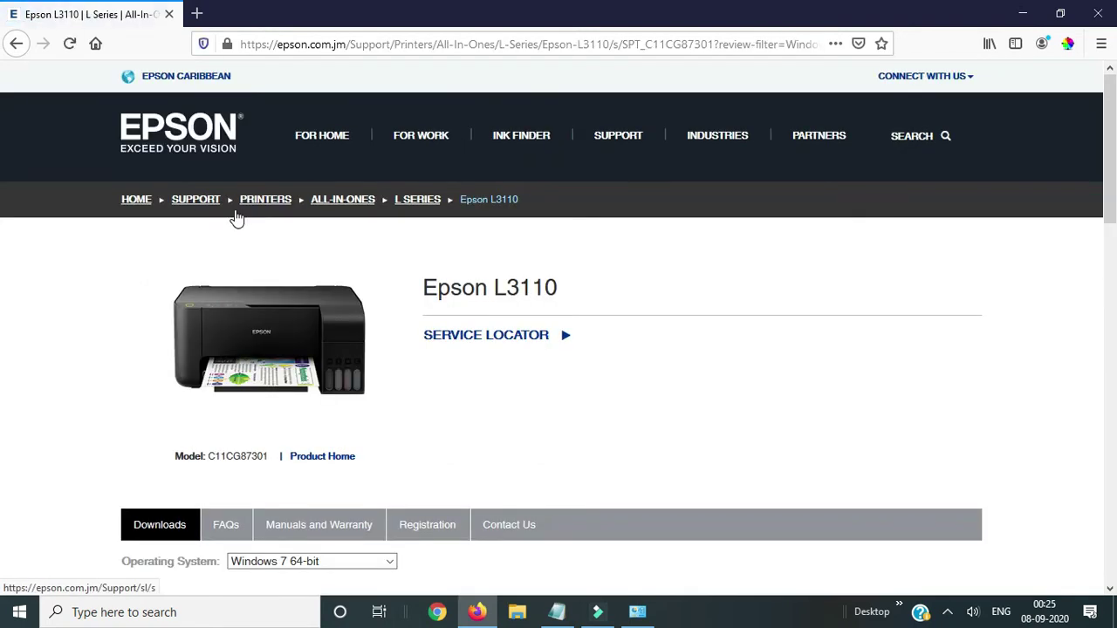
scroll(403, 403, down, 2)
scroll(404, 403, down, 1)
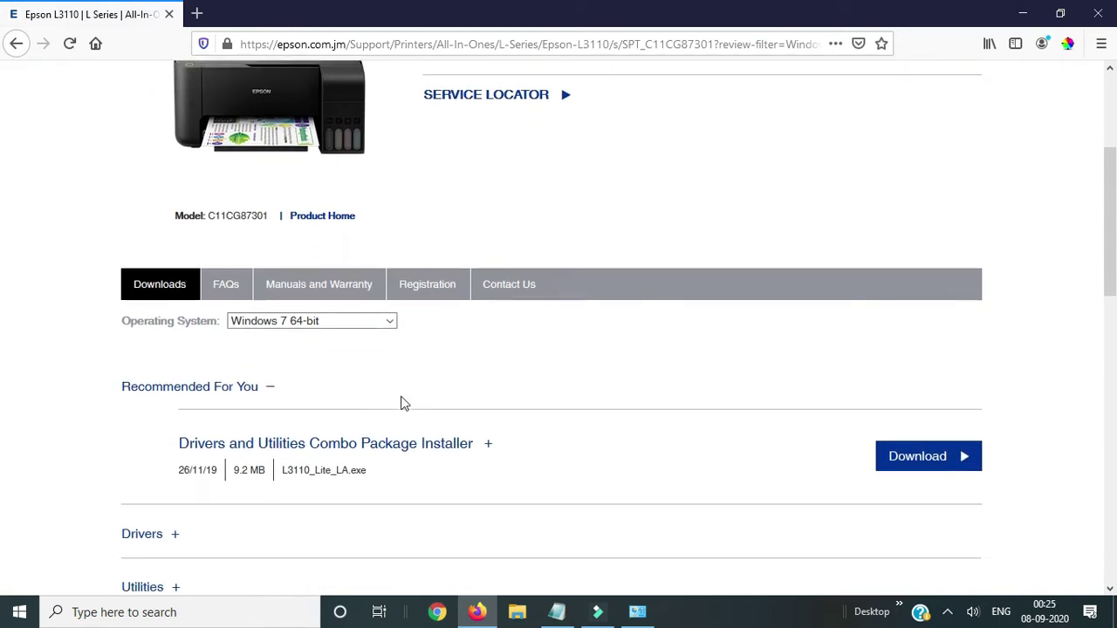
click(339, 292)
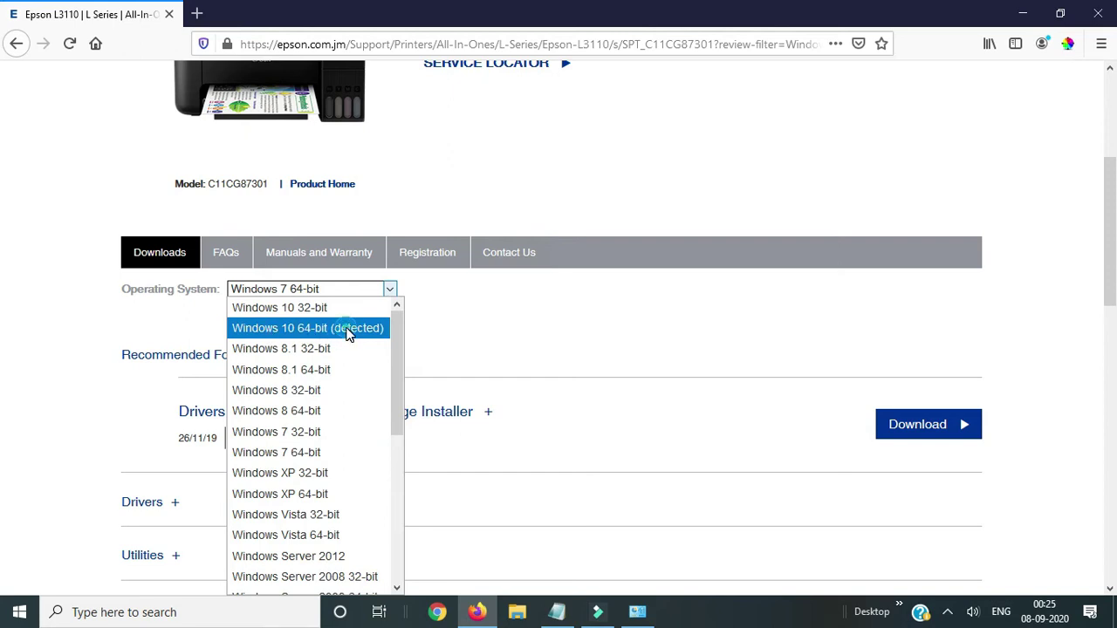
click(346, 330)
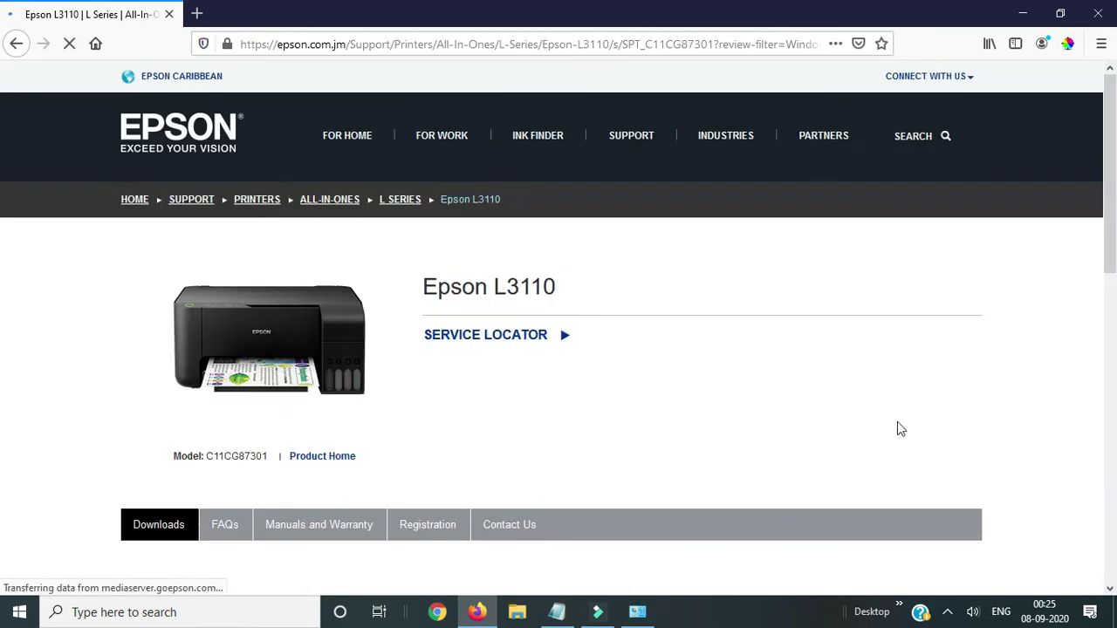
scroll(892, 429, down, 4)
scroll(891, 428, down, 3)
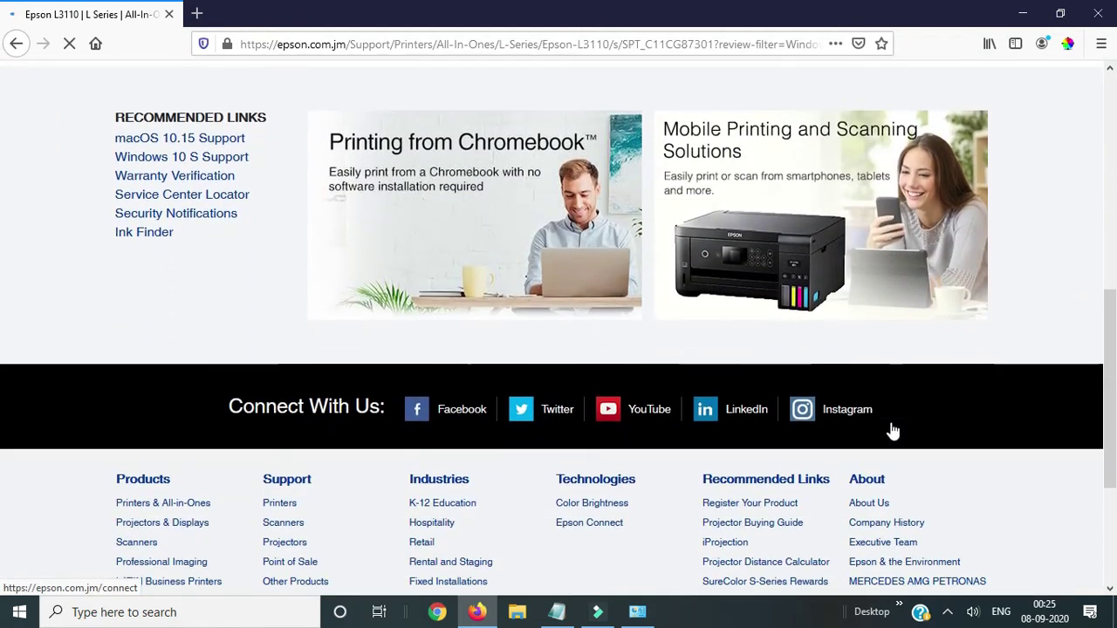
scroll(892, 429, up, 4)
scroll(892, 428, up, 1)
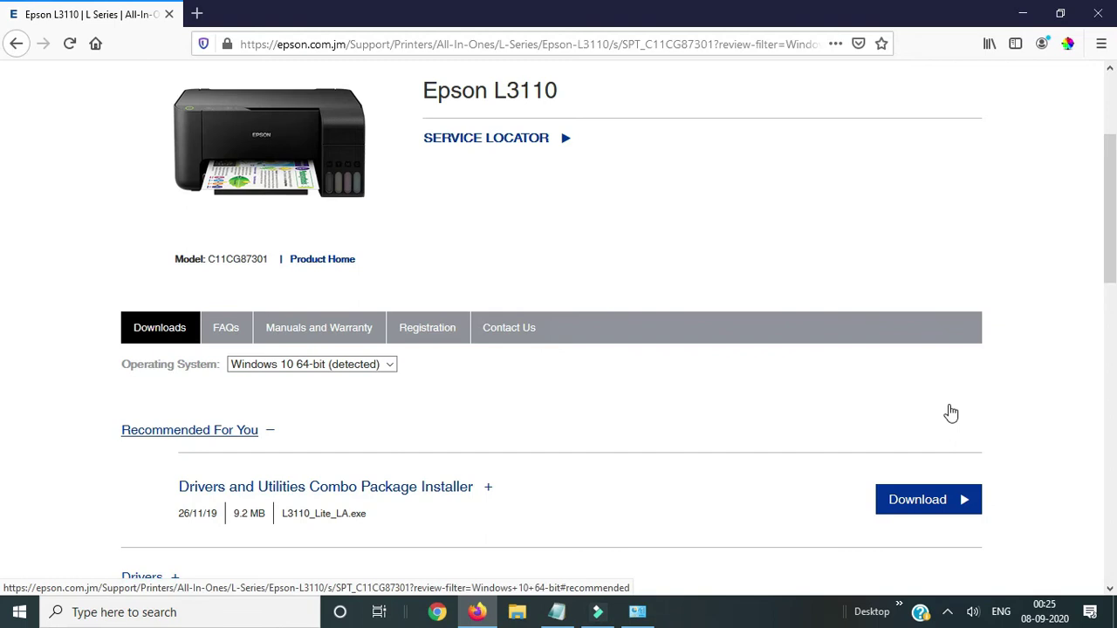
Save the 9.2 MB Drivers and Utilities Combo Package Installer and find L3110_Lite_LA(1).exe in downloads.
scroll(948, 411, down, 1)
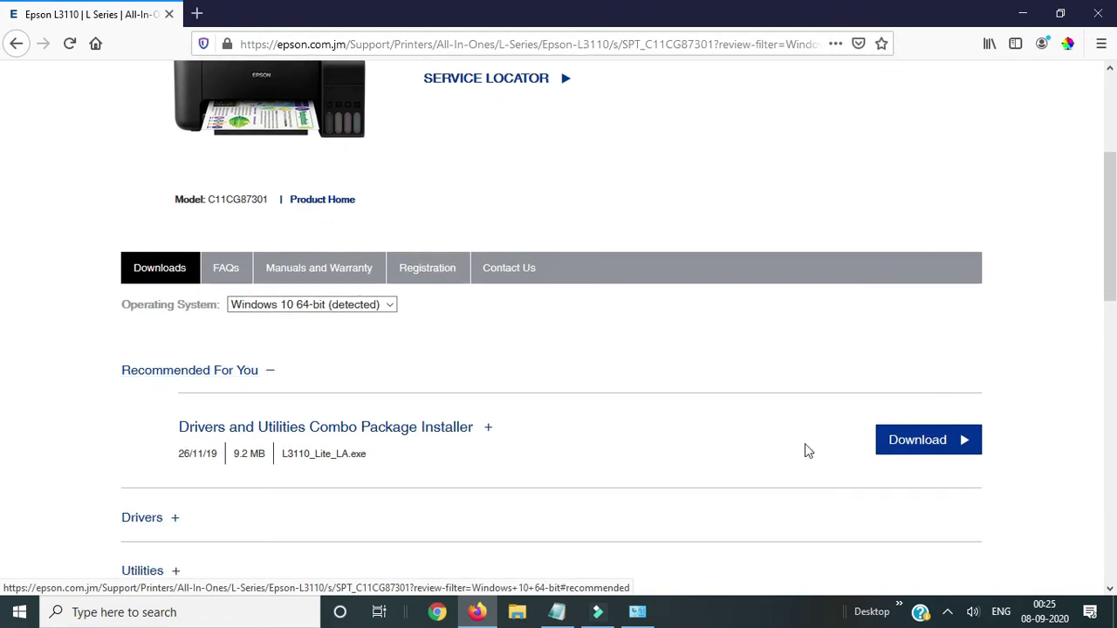
click(946, 450)
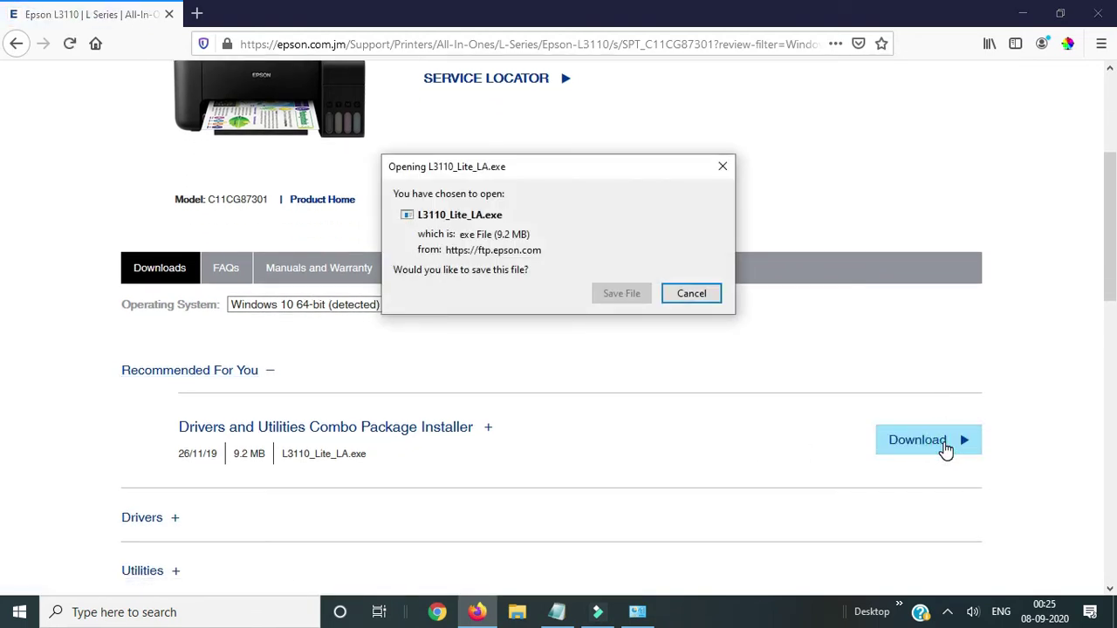
click(619, 295)
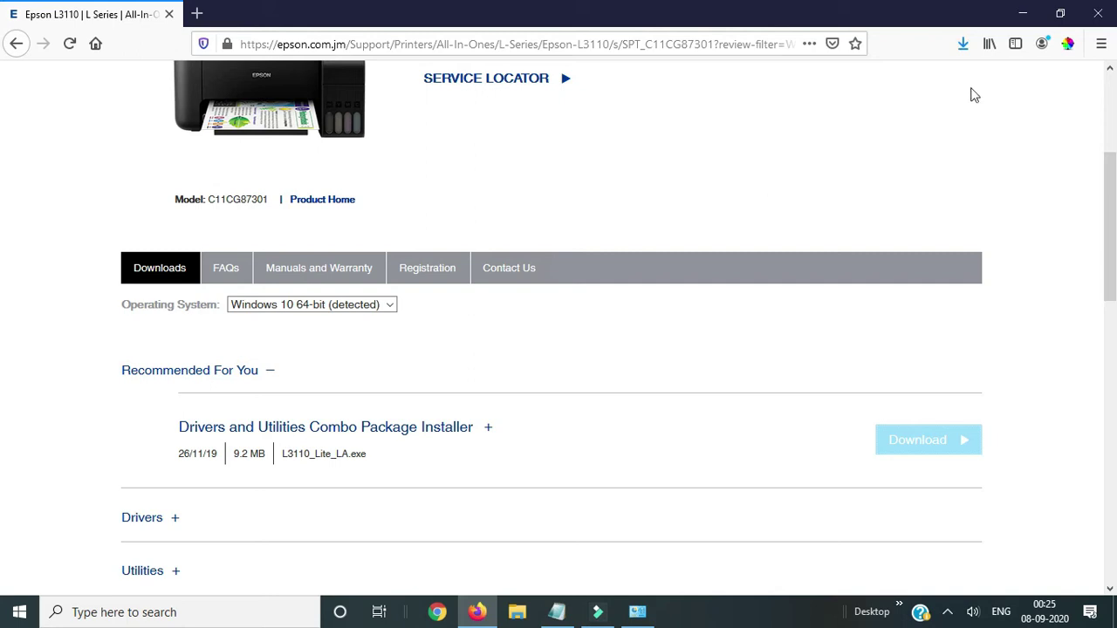
click(963, 44)
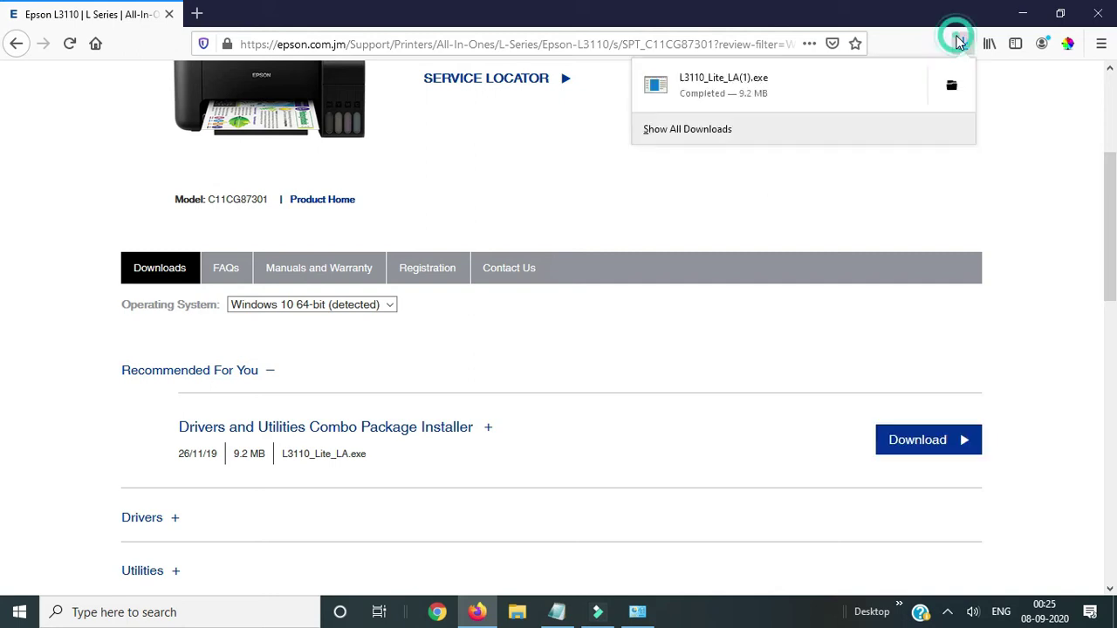
Run L3110_Lite_LA(1).exe and acknowledge the Epson Installer message until the language screen appears.
click(739, 89)
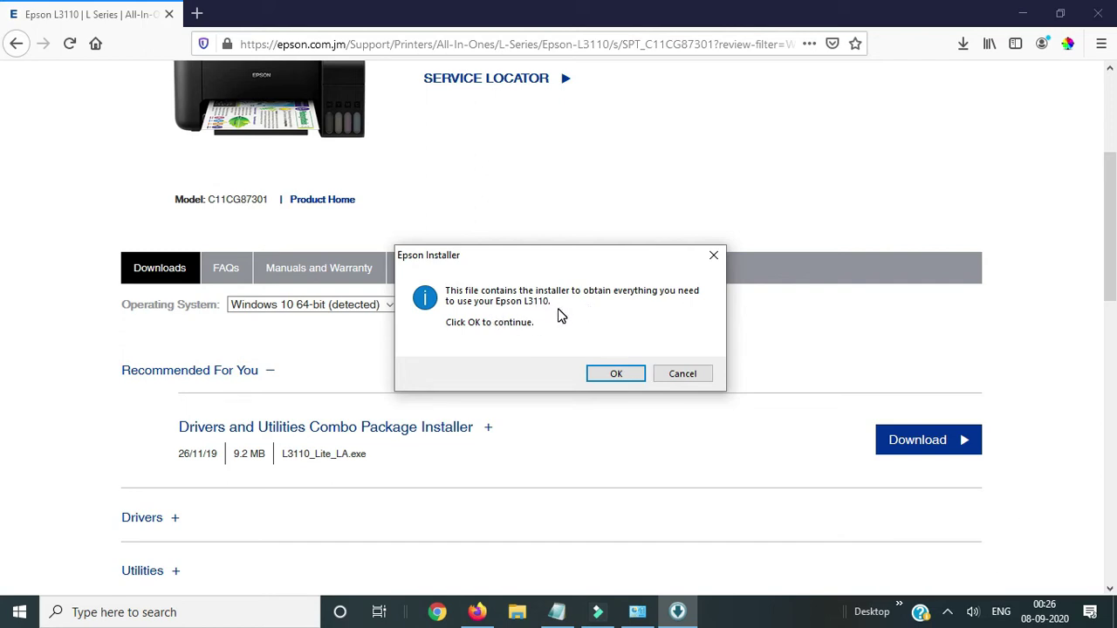
click(600, 377)
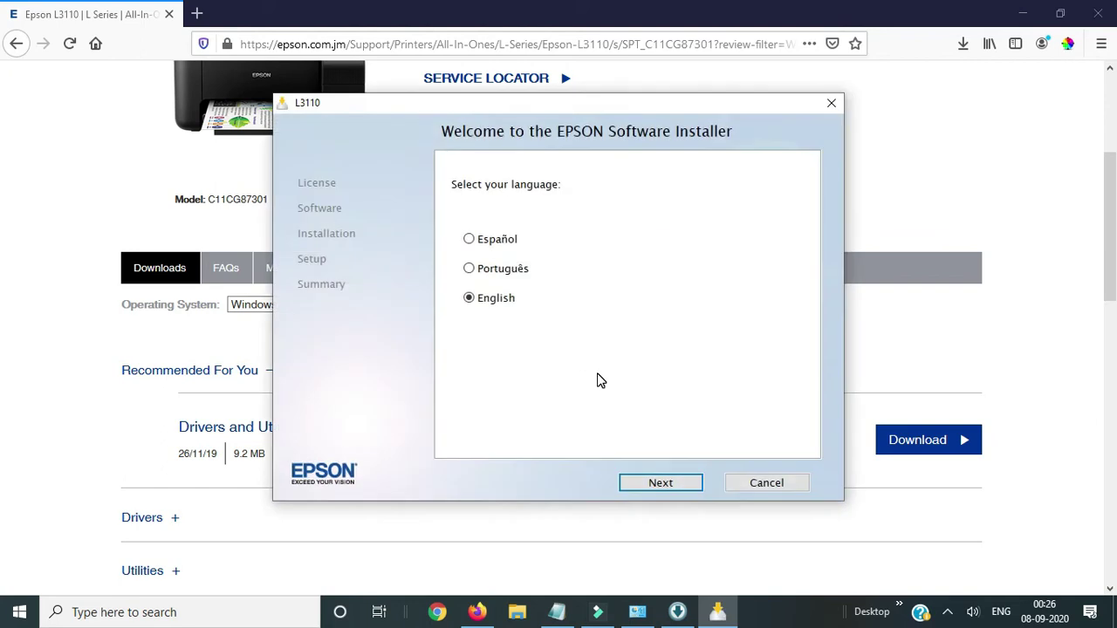
Continue in English, accept the licence agreement, and start installing all the checked software.
click(646, 487)
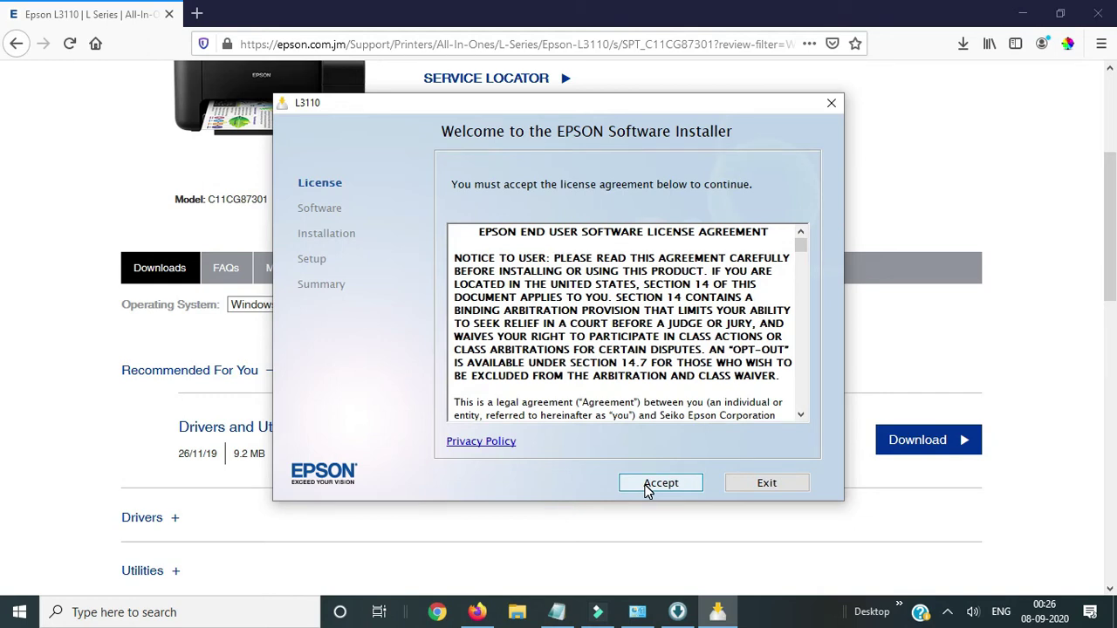
click(661, 483)
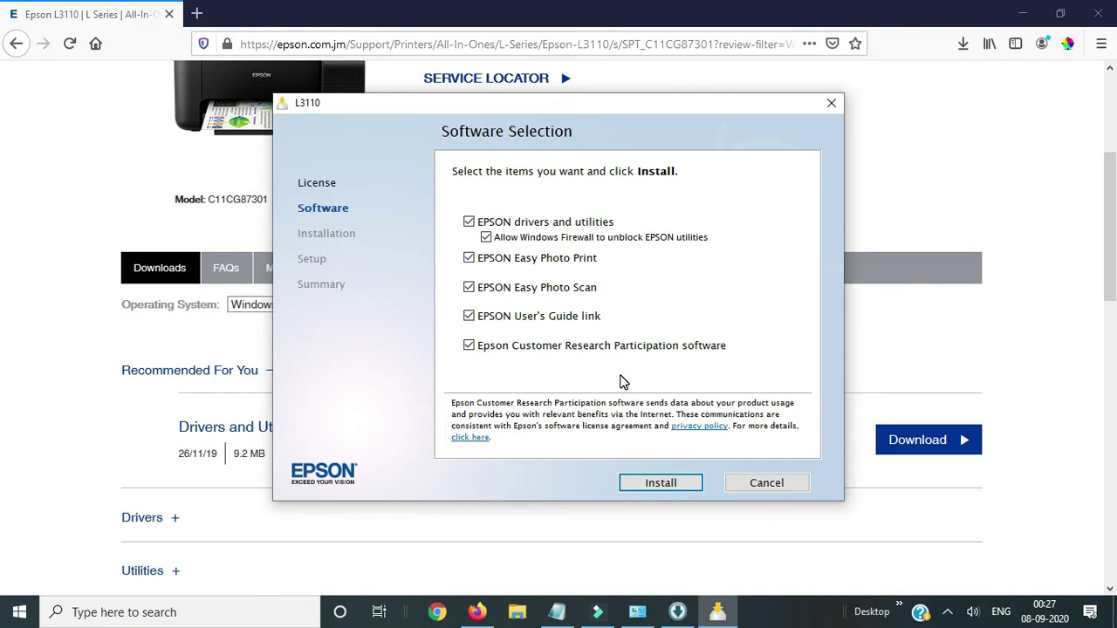
click(655, 487)
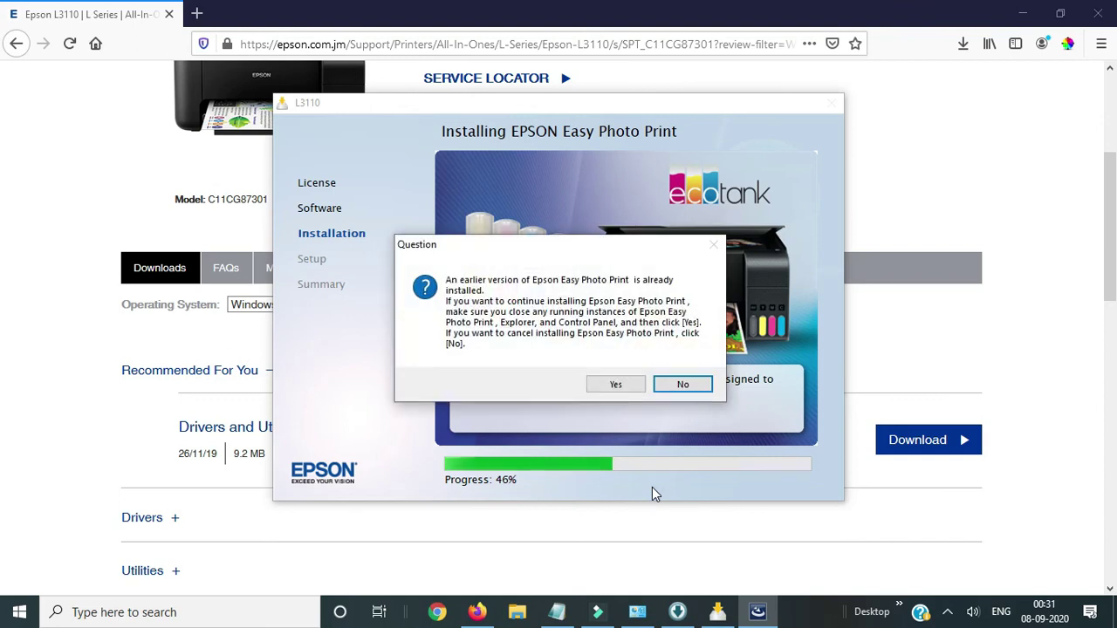
Approve overwriting the earlier EPSON Easy Photo Print version so the install finishes at 100%.
click(610, 389)
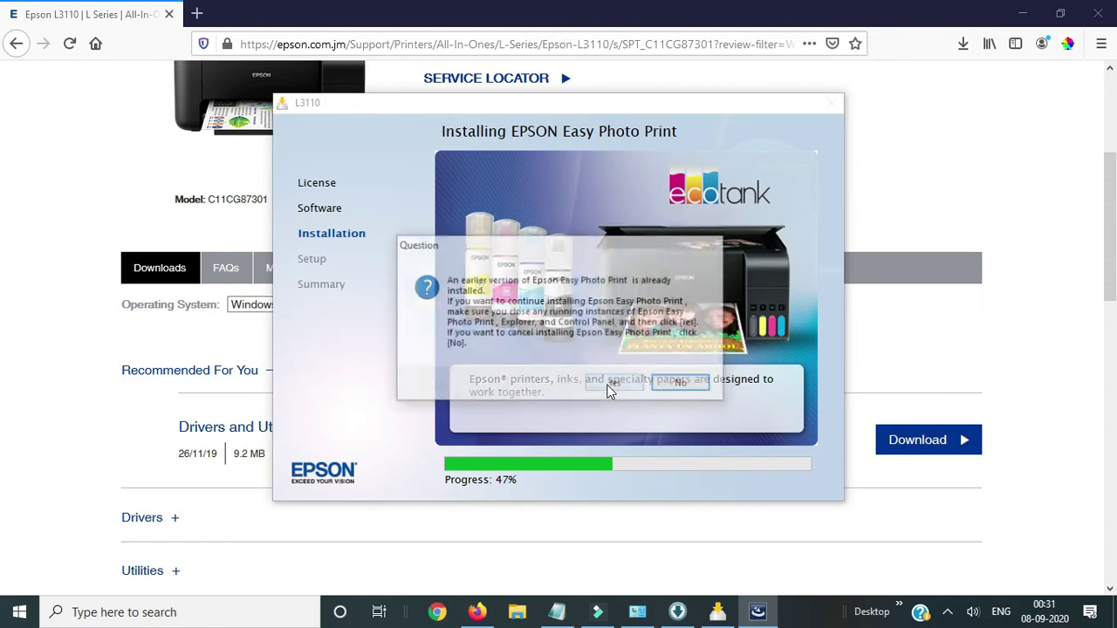
click(610, 389)
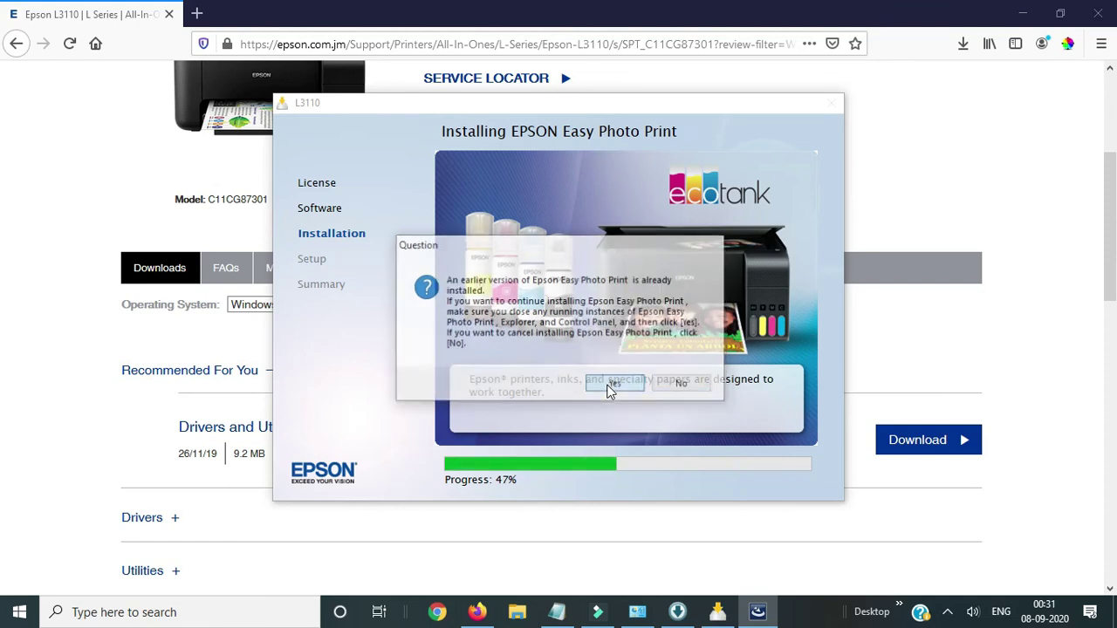
click(619, 389)
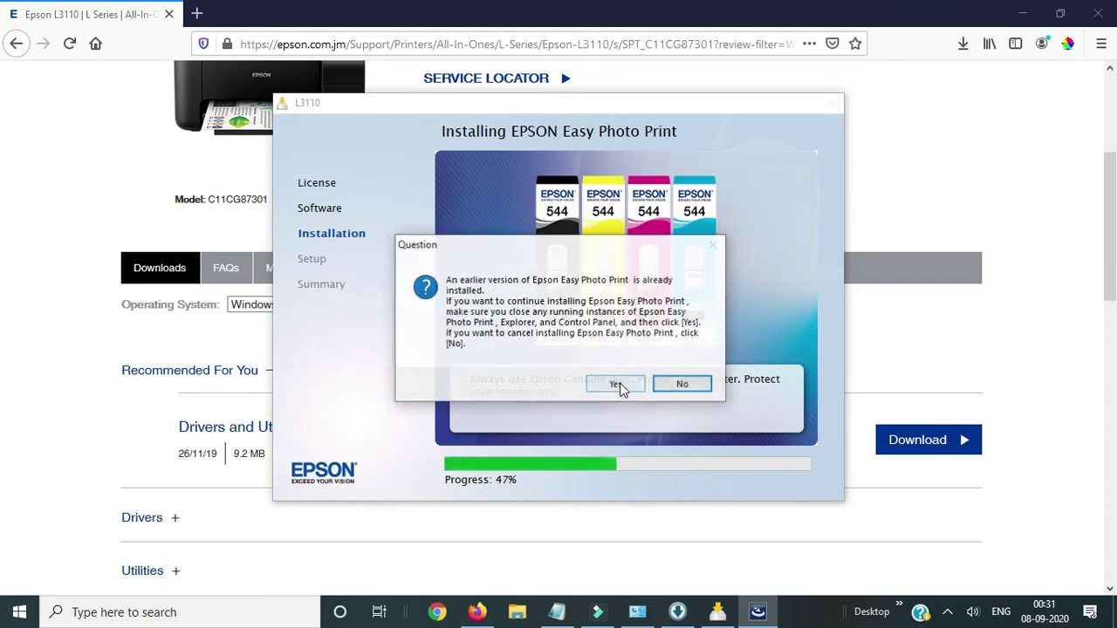
click(620, 388)
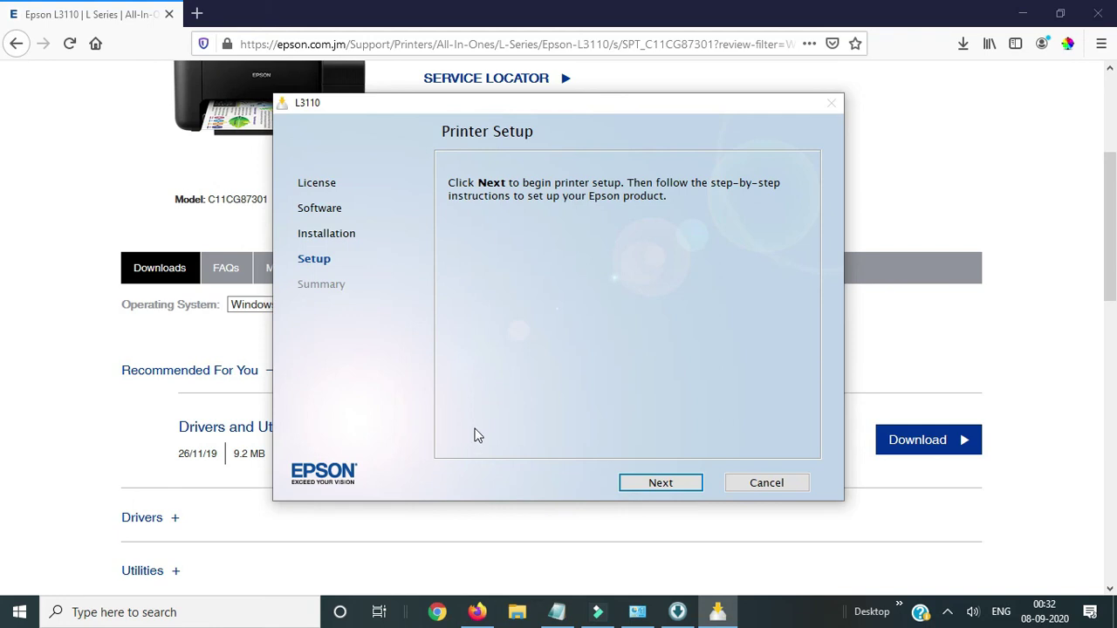
Start printer setup, confirm the ink has been charged, and continue so the printer connects.
click(660, 483)
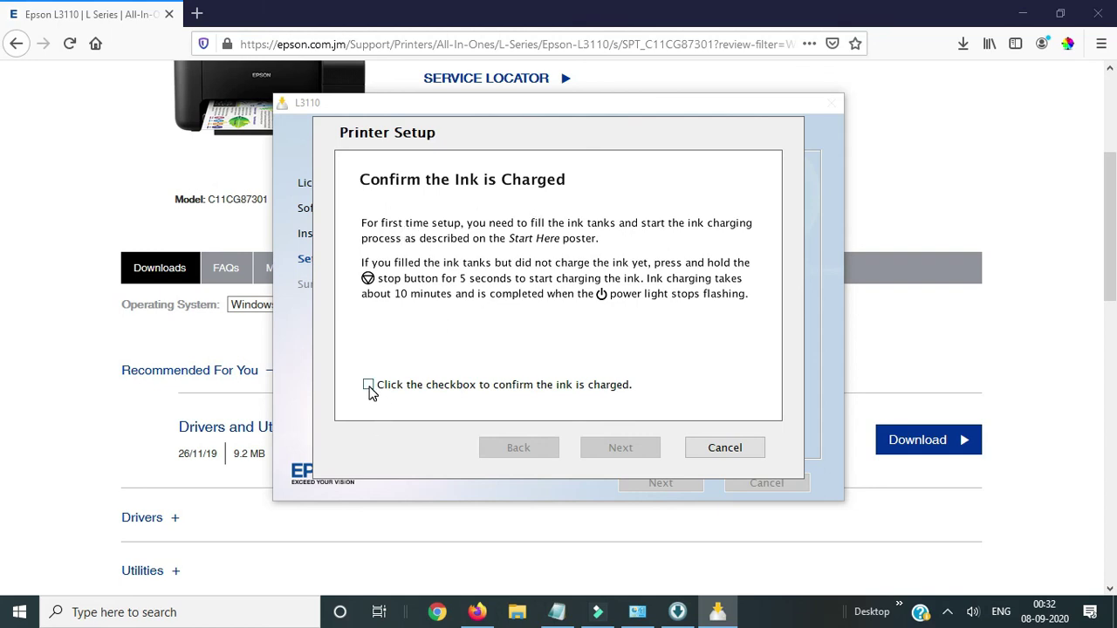
click(368, 384)
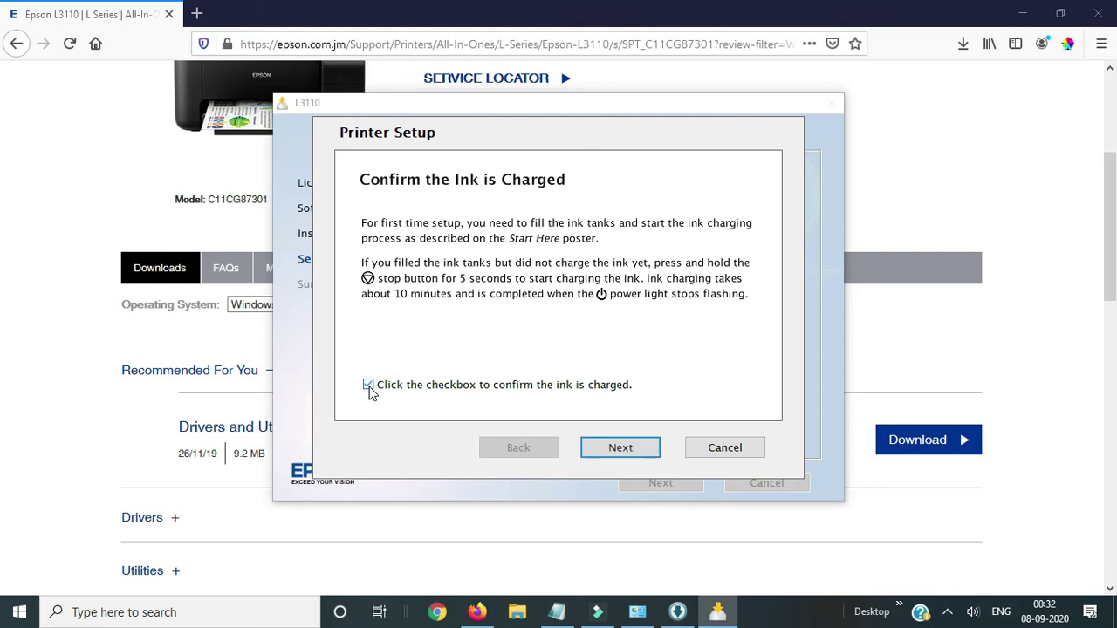
click(600, 450)
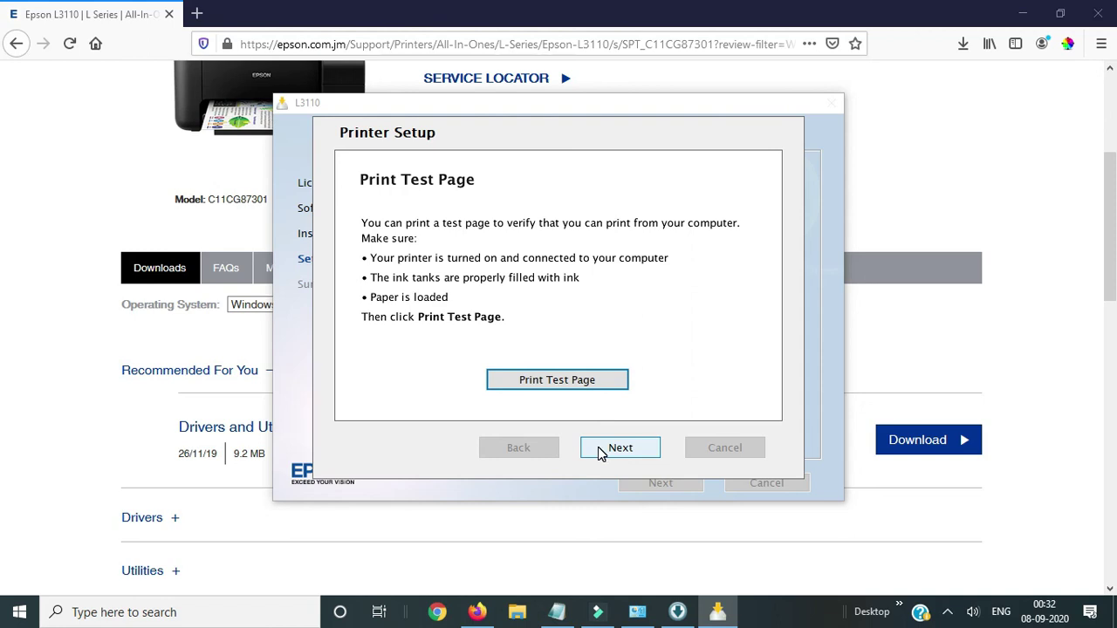
Skip the test page and untick product registration in the Epson L3110 Installer.
click(600, 448)
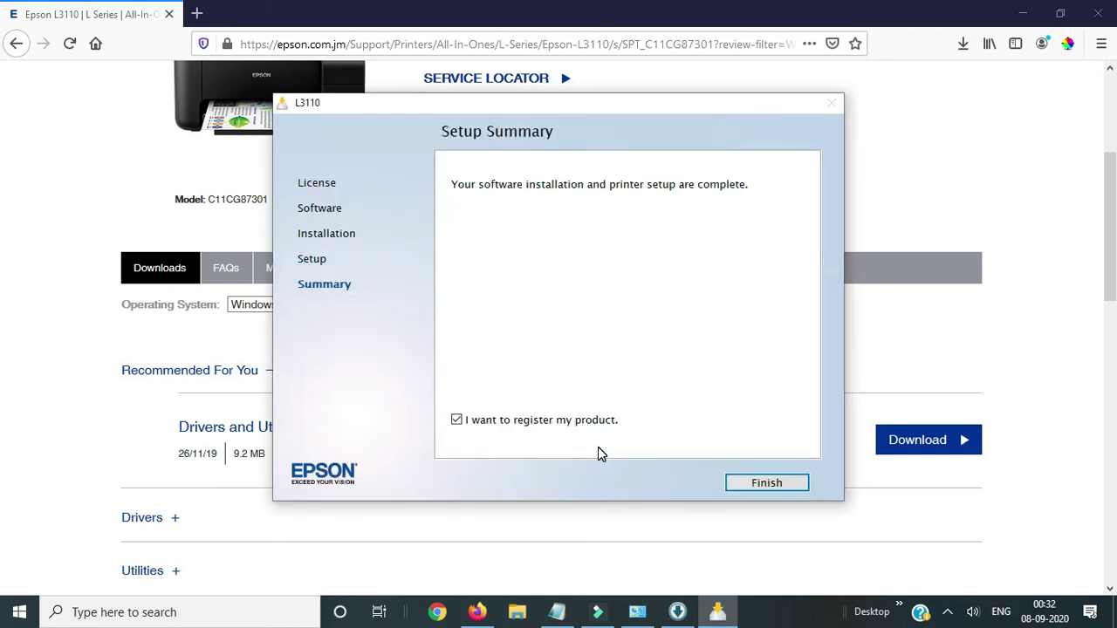
click(594, 422)
click(745, 484)
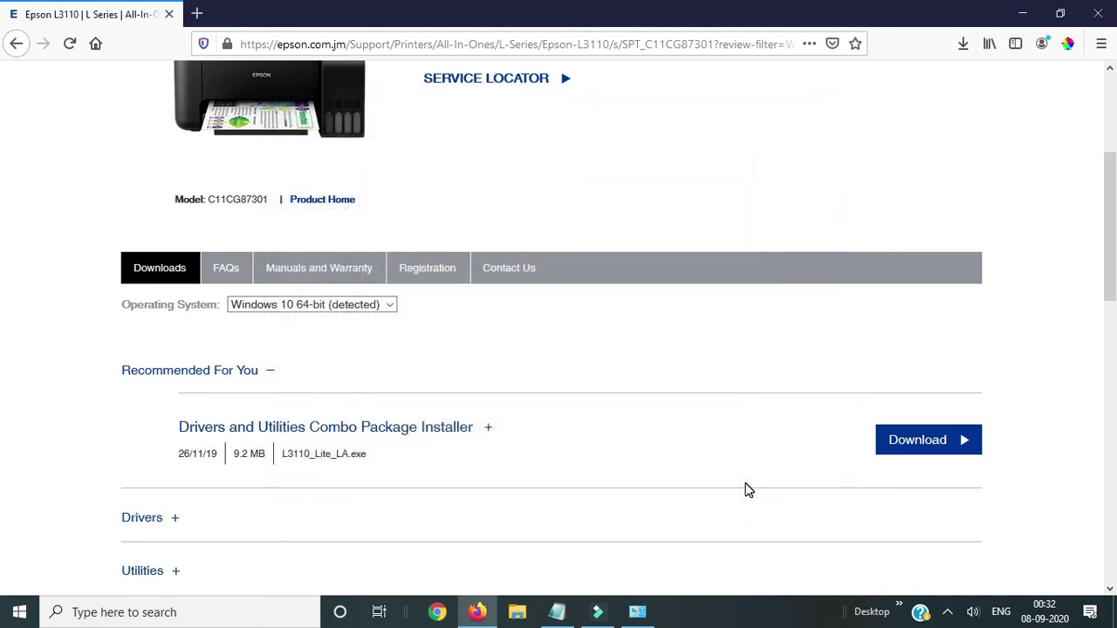
click(640, 612)
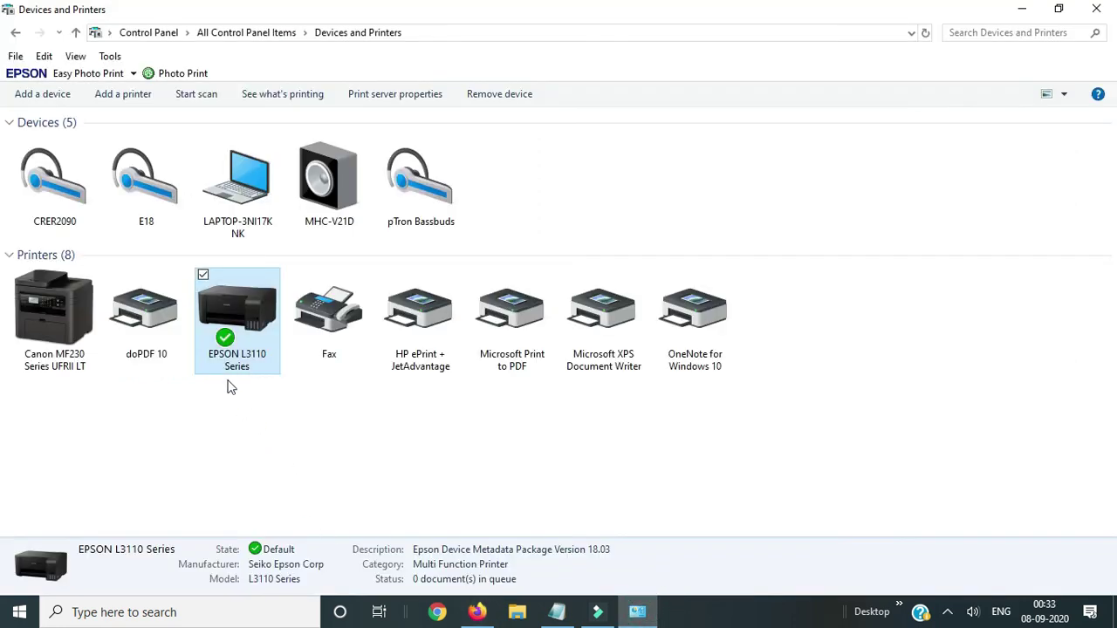
Return to the Epson L3110 page, collapse Recommended For You, and scroll to the top.
mouse_move(643, 617)
click(639, 613)
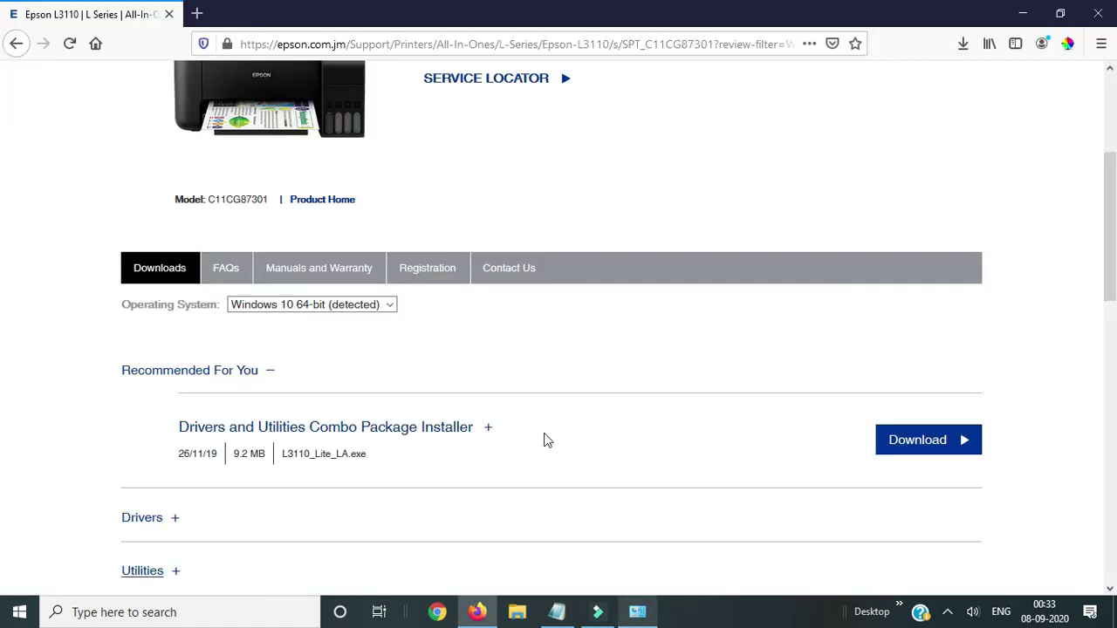
click(594, 365)
scroll(593, 365, up, 3)
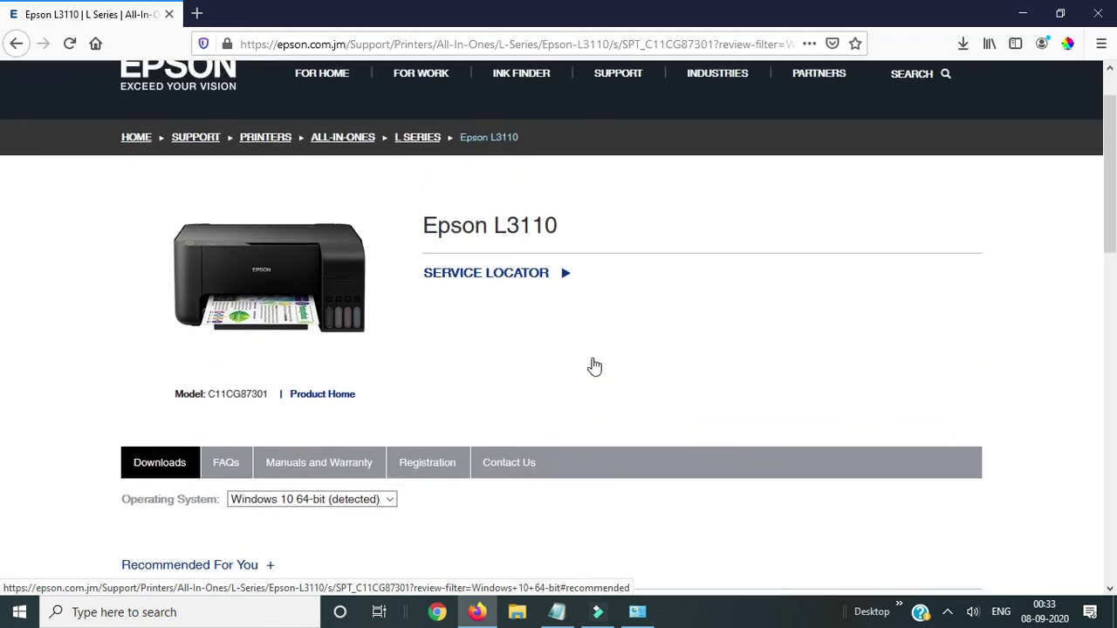